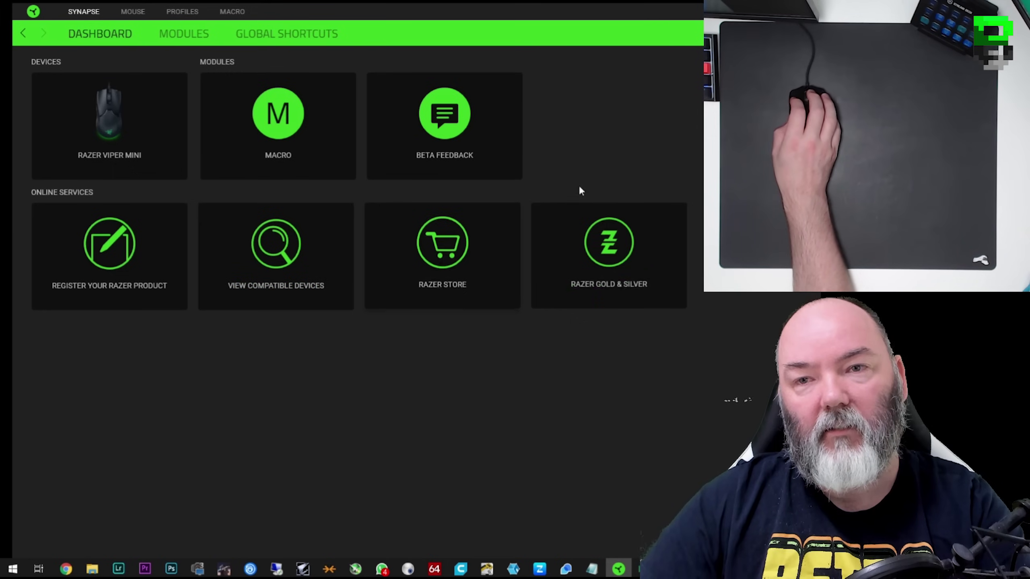
- Open the Razer Viper Mini's button customization, preview the Hypershift layout, then return to Standard
click(109, 123)
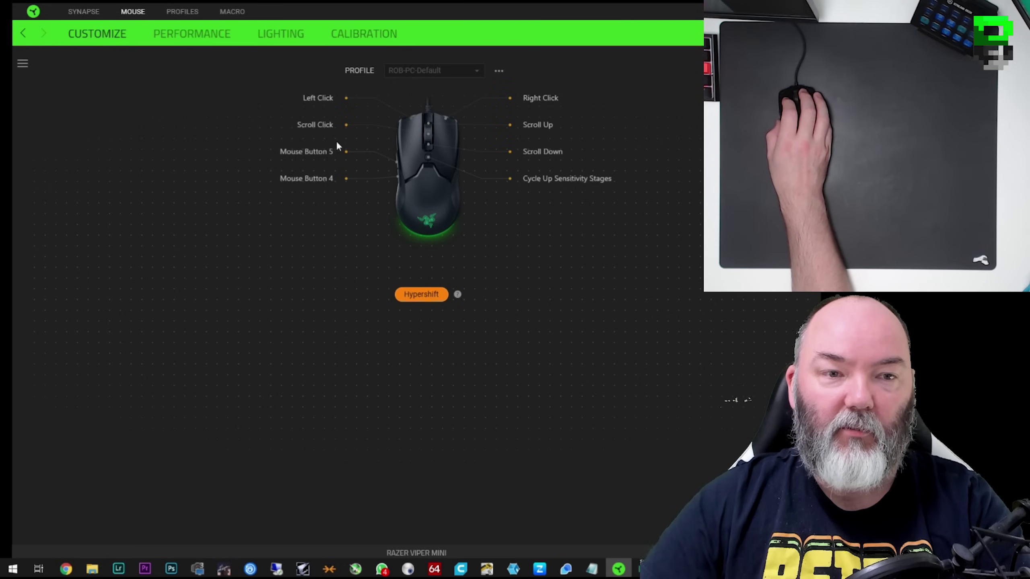
click(425, 293)
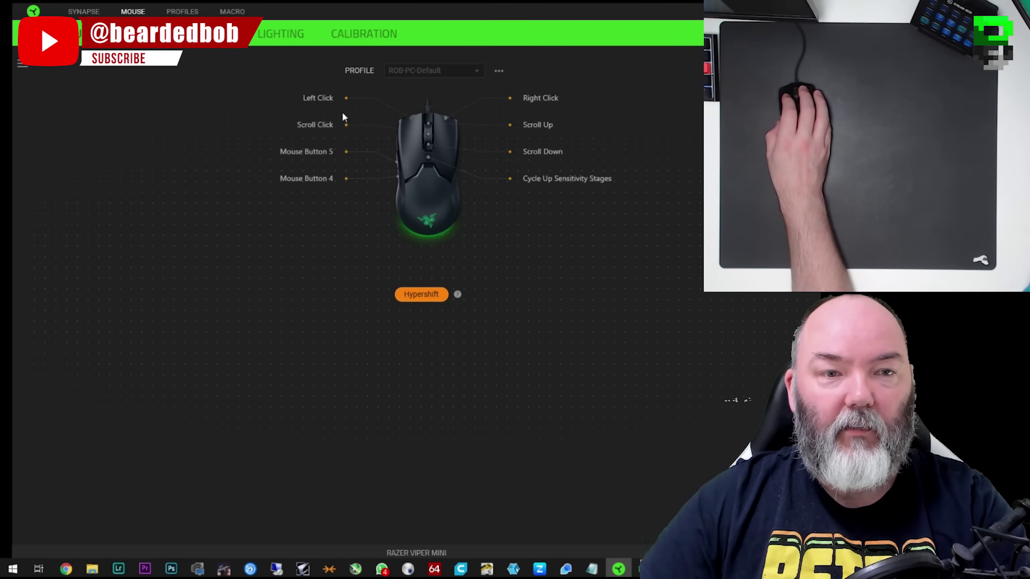
click(416, 294)
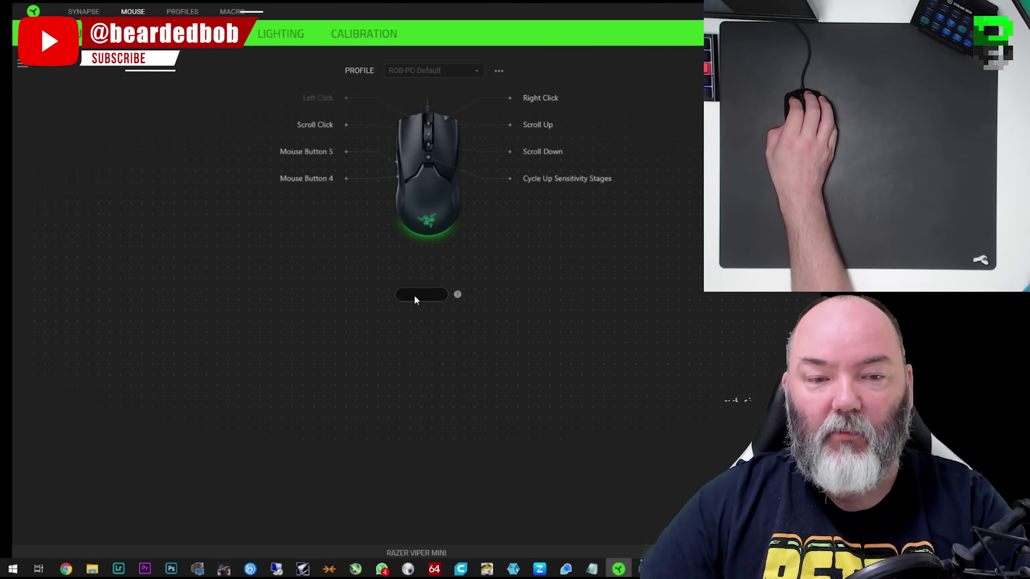
- Assign Razer Hypershift to Mouse Button 4 and save
click(307, 180)
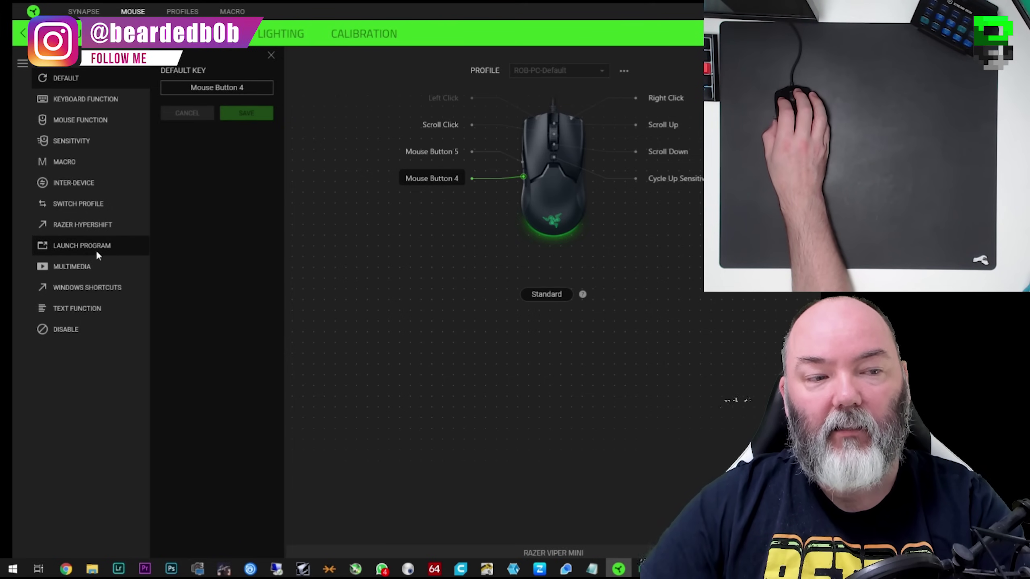
click(85, 226)
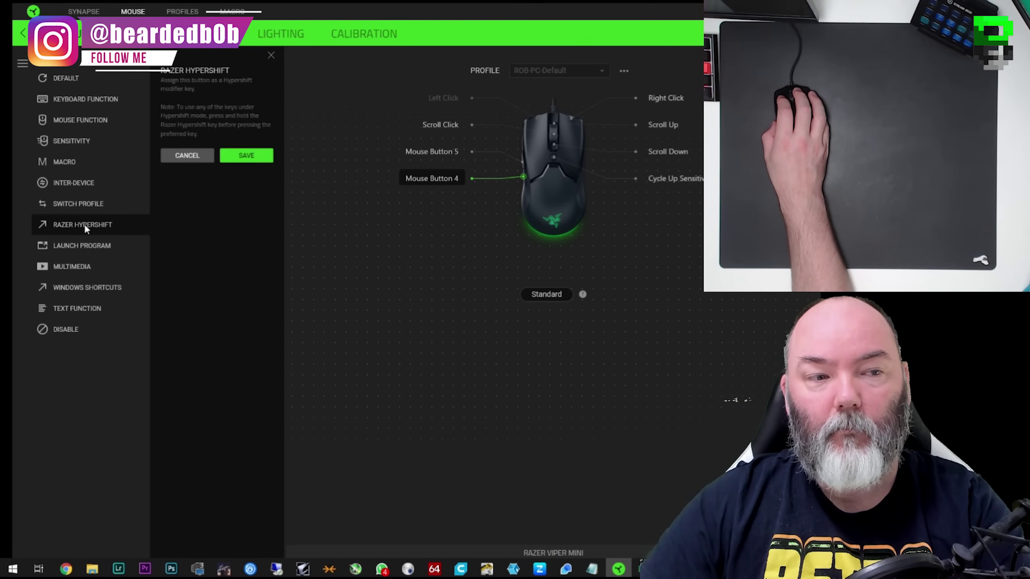
click(255, 156)
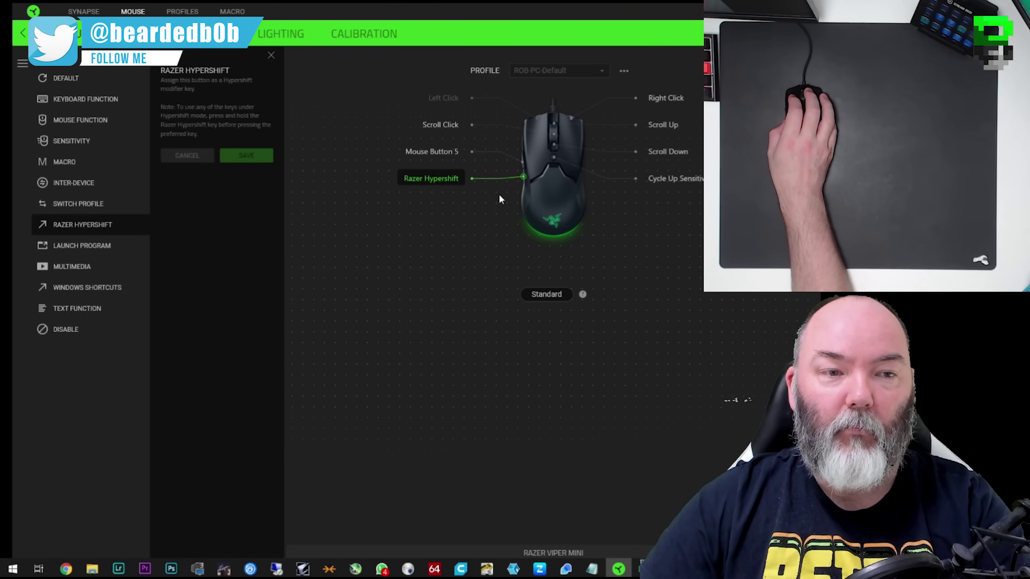
click(287, 81)
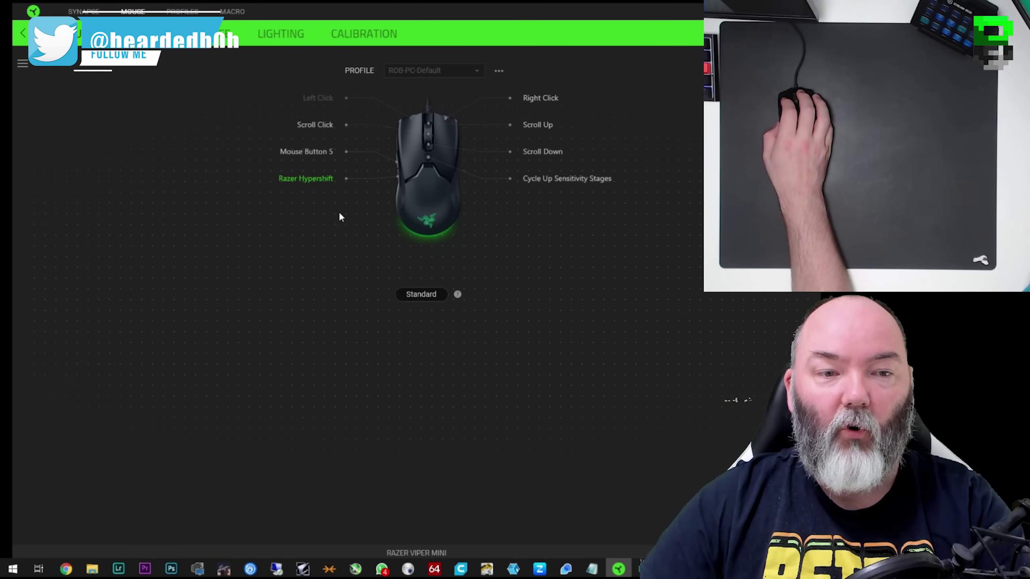
- Rebind Mouse Button 5 to the plain Y key as a keyboard function and save
click(321, 150)
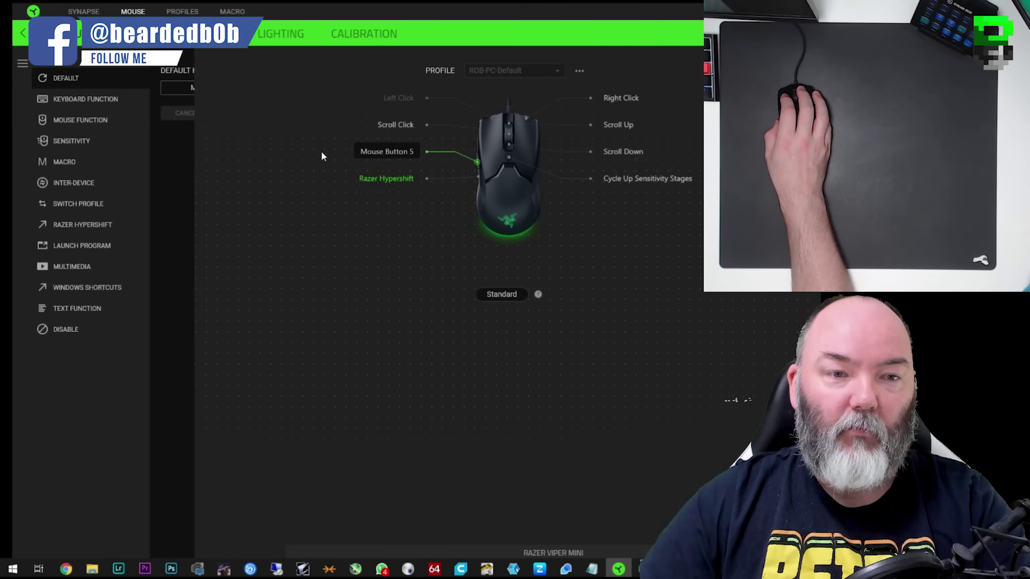
click(84, 99)
click(226, 106)
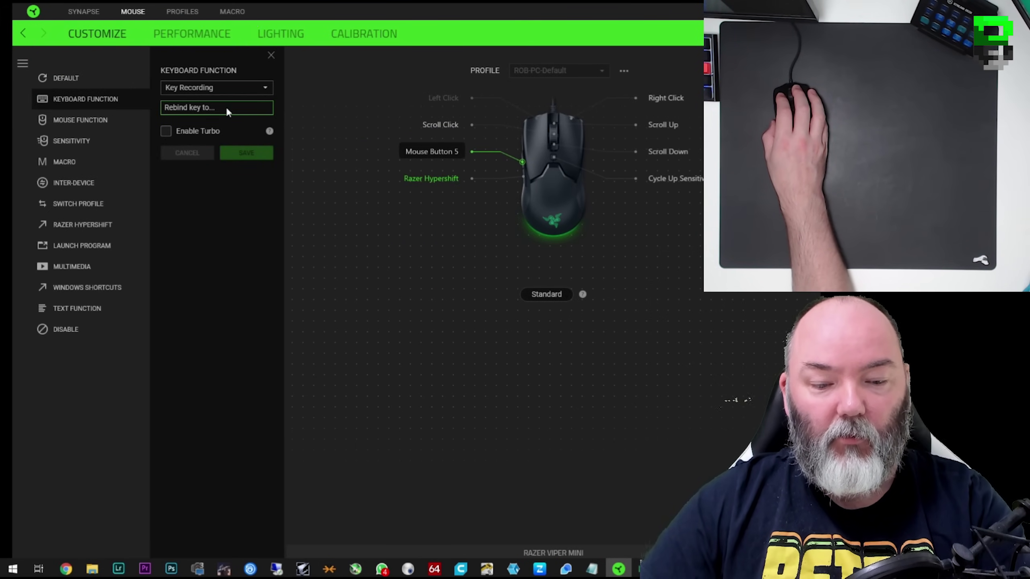
key(shift+y)
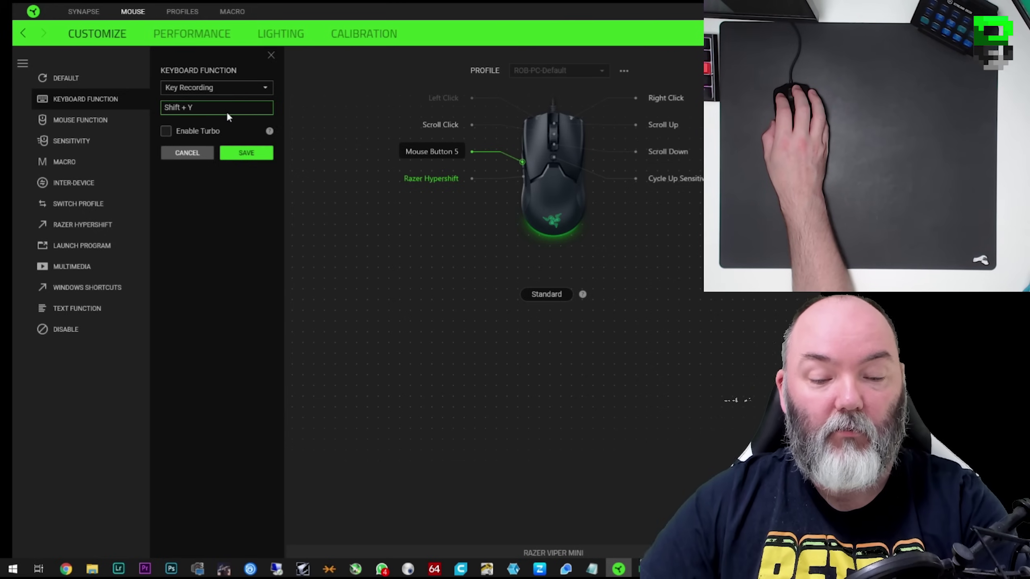
key(y)
click(262, 156)
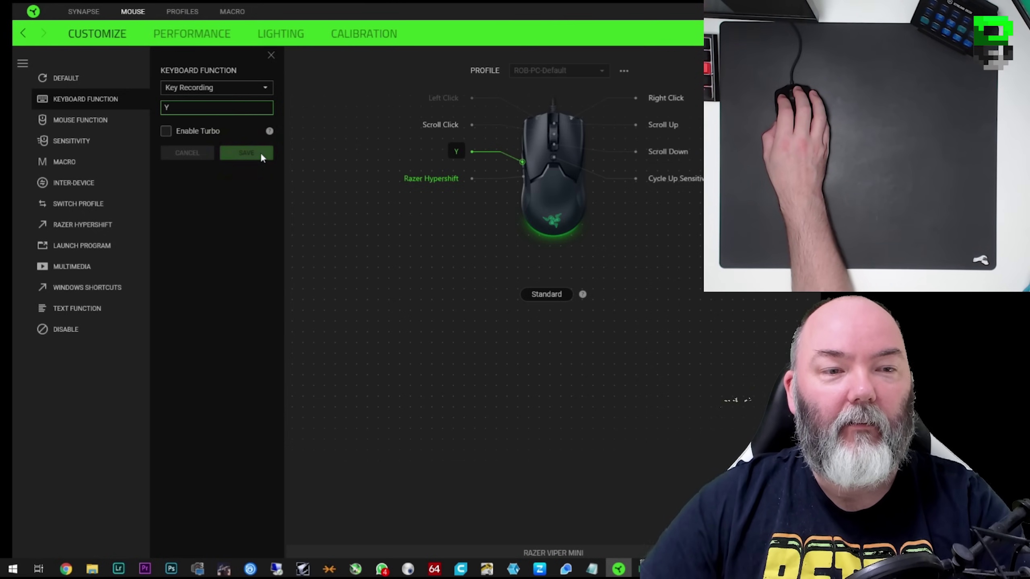
- In the untitled Notepad window, use the side button to type a line of 22 'y' characters
click(271, 55)
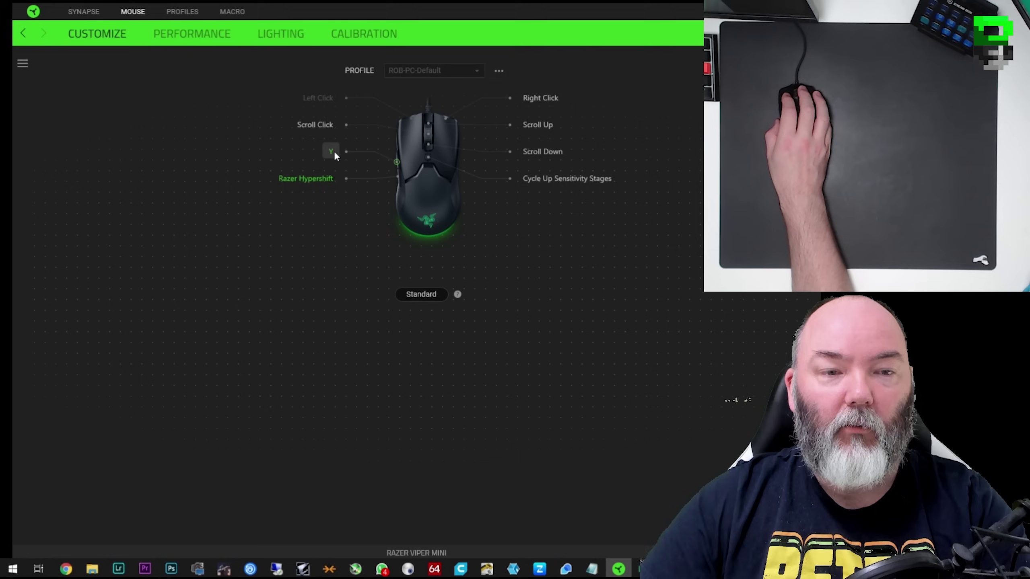
mouse_move(592, 569)
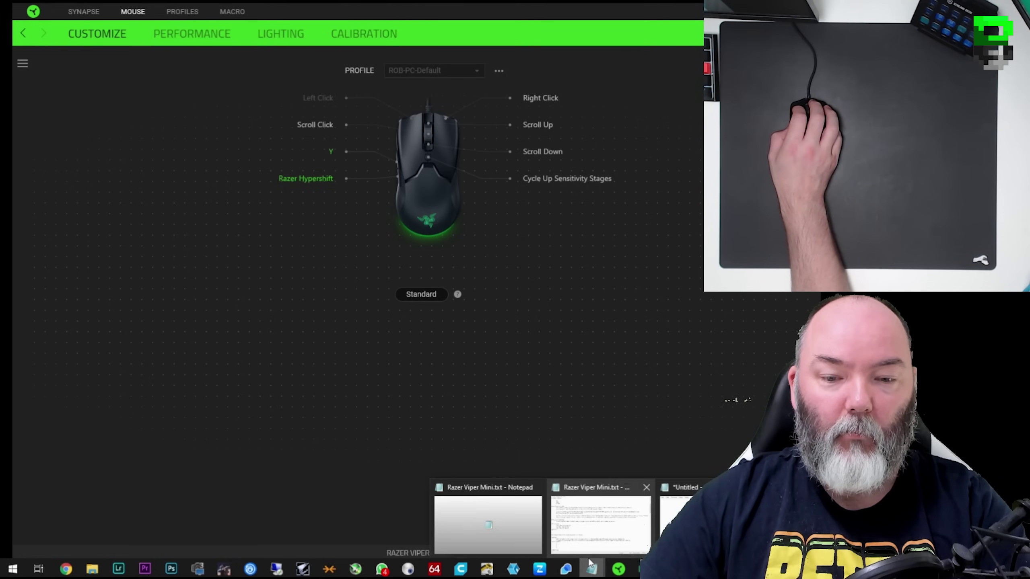
click(641, 516)
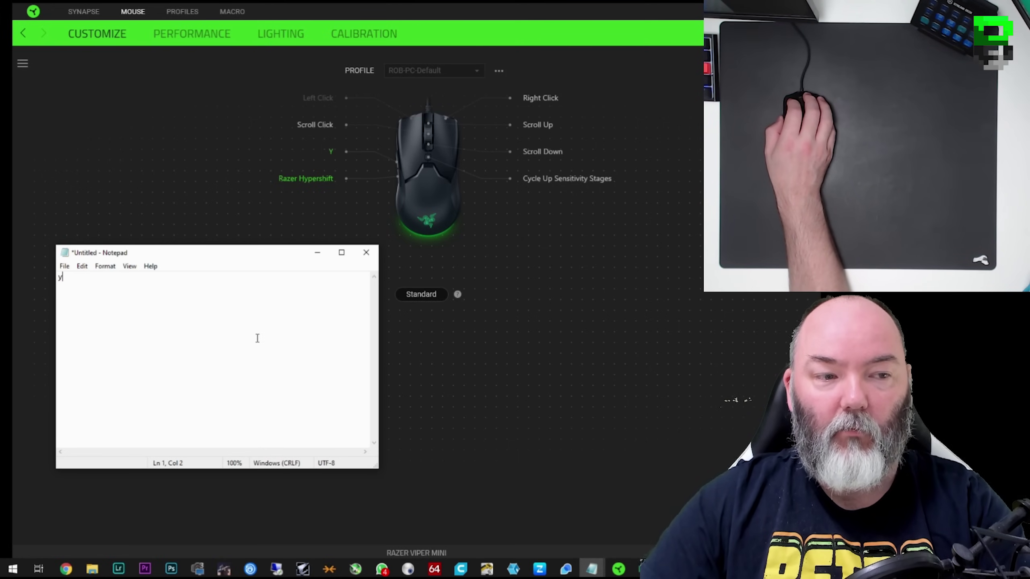
text(yyyyyyyyyyyyyyyyy)
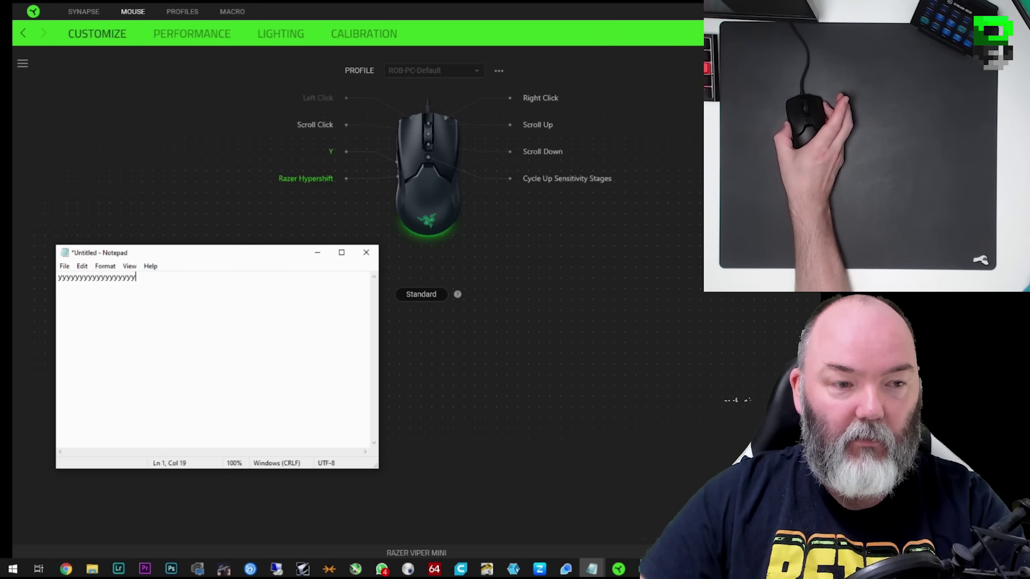
text(yyyyy)
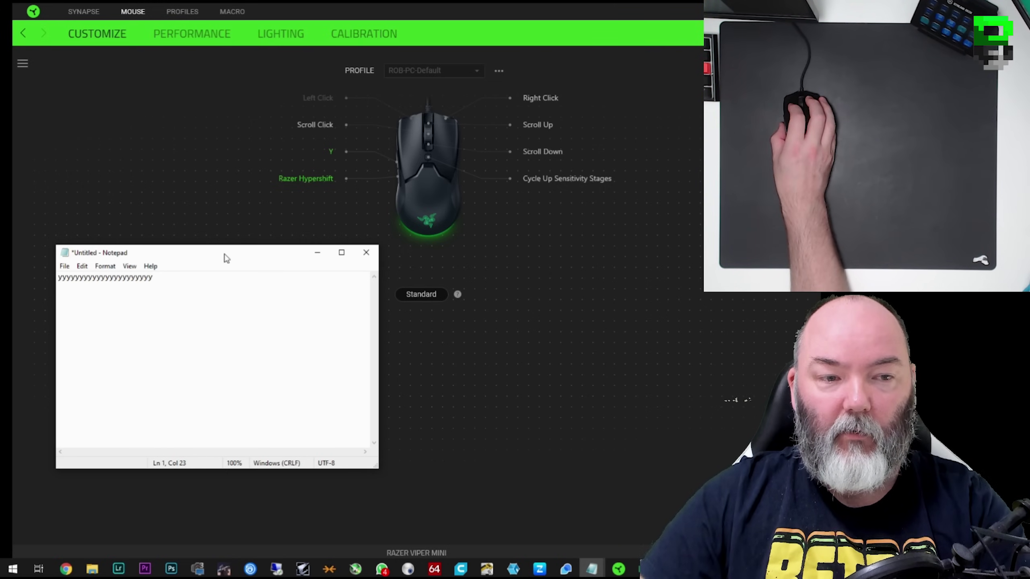
- Reposition the Notepad window toward the lower left of the screen
drag(226, 259, 272, 280)
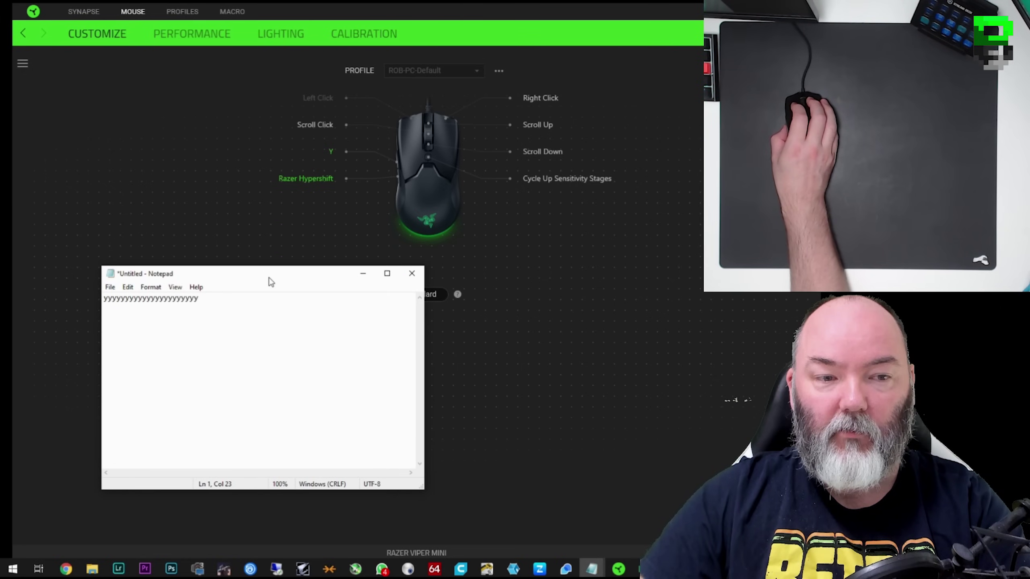
right_click(270, 281)
right_click(252, 278)
right_click(242, 278)
right_click(316, 278)
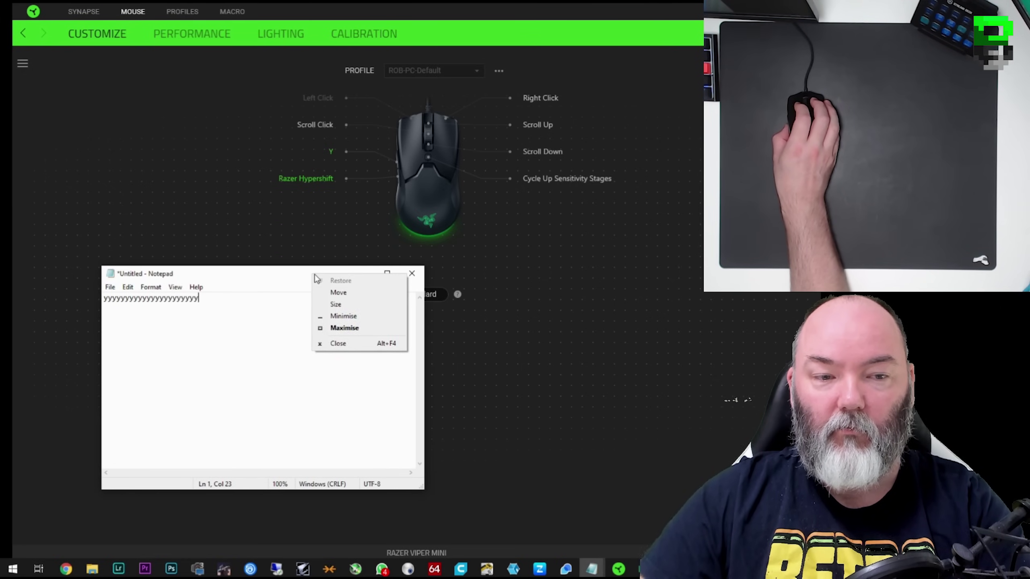
right_click(284, 279)
right_click(238, 272)
right_click(354, 277)
right_click(240, 273)
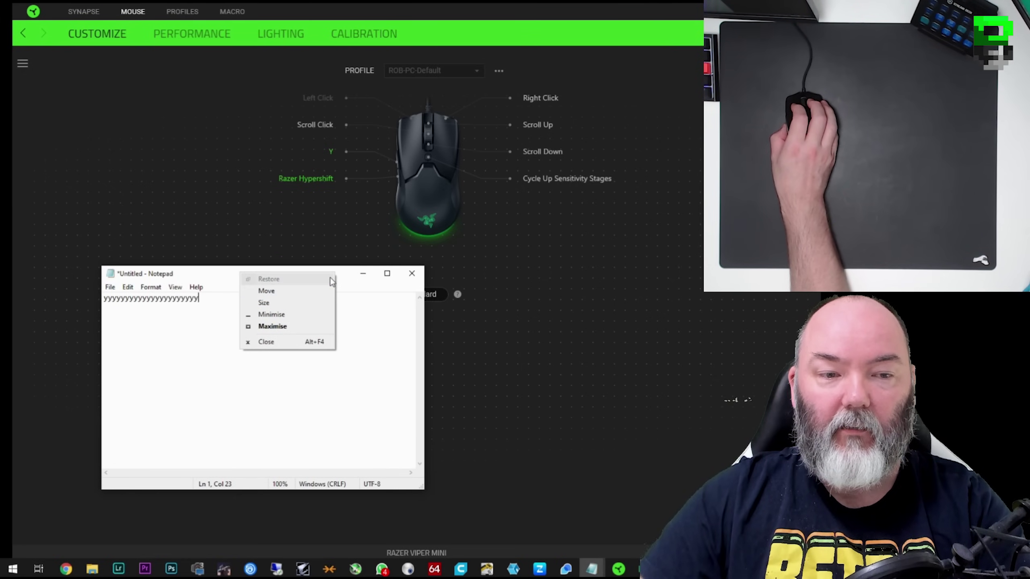
double_click(344, 272)
double_click(348, 7)
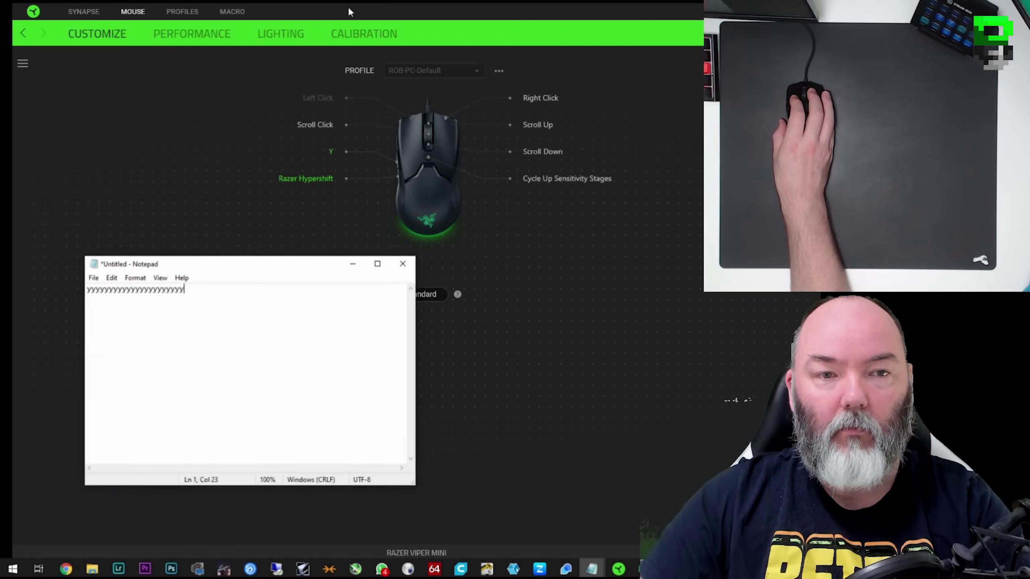
drag(319, 274, 275, 289)
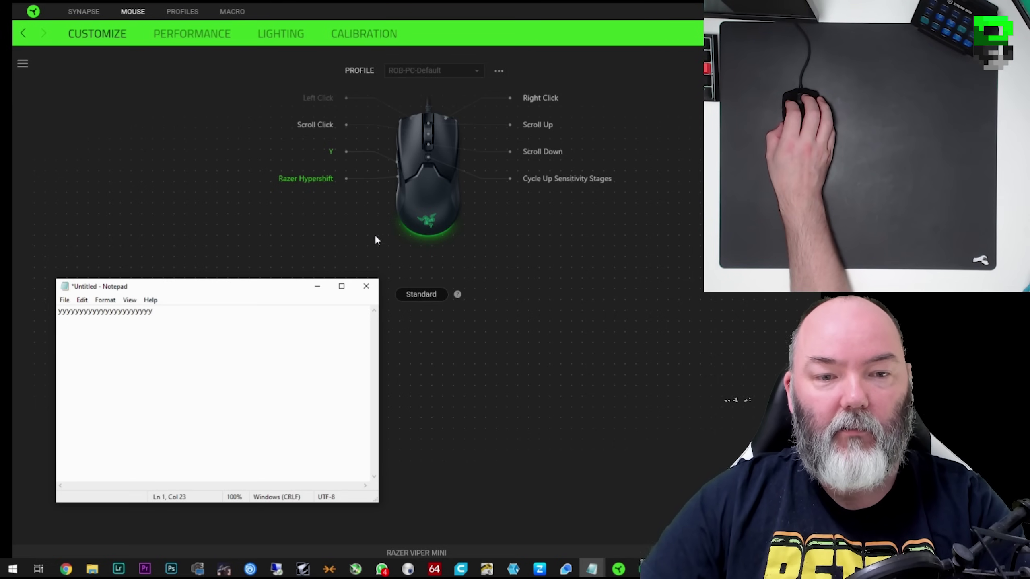
- In the Hypershift layout, map Mouse Button 5 to the B key and save
click(423, 302)
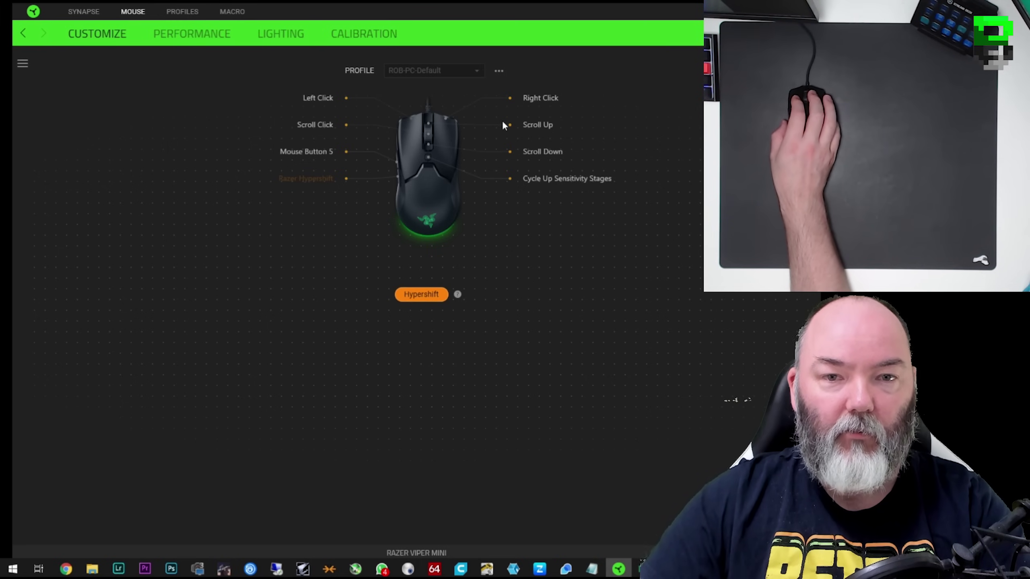
click(315, 157)
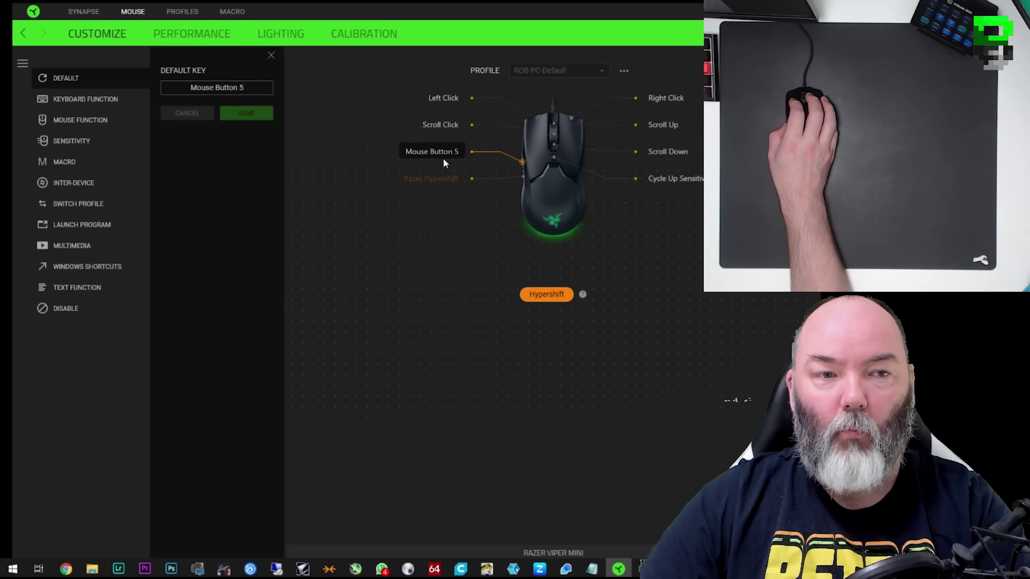
click(89, 102)
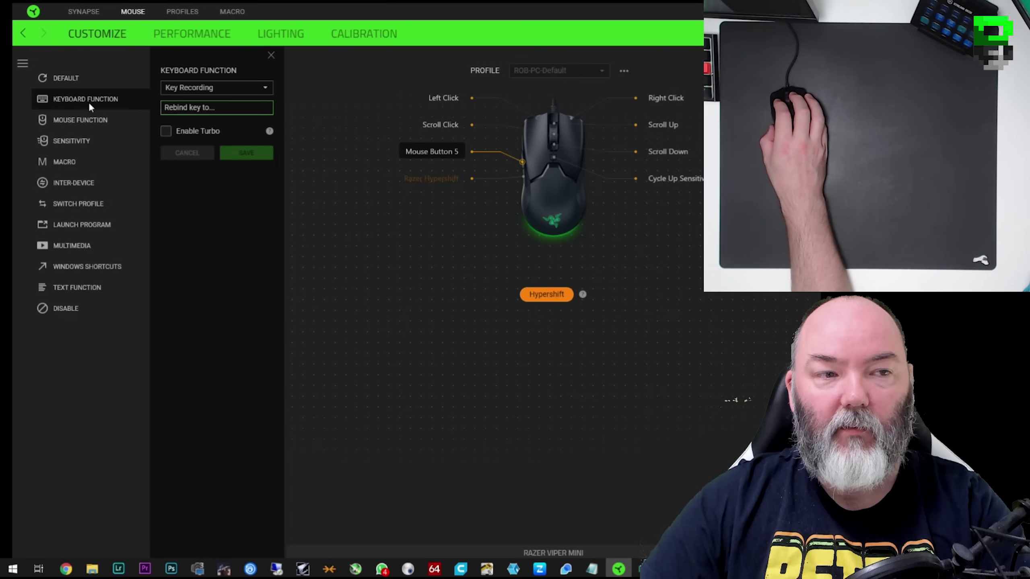
key(shift+b)
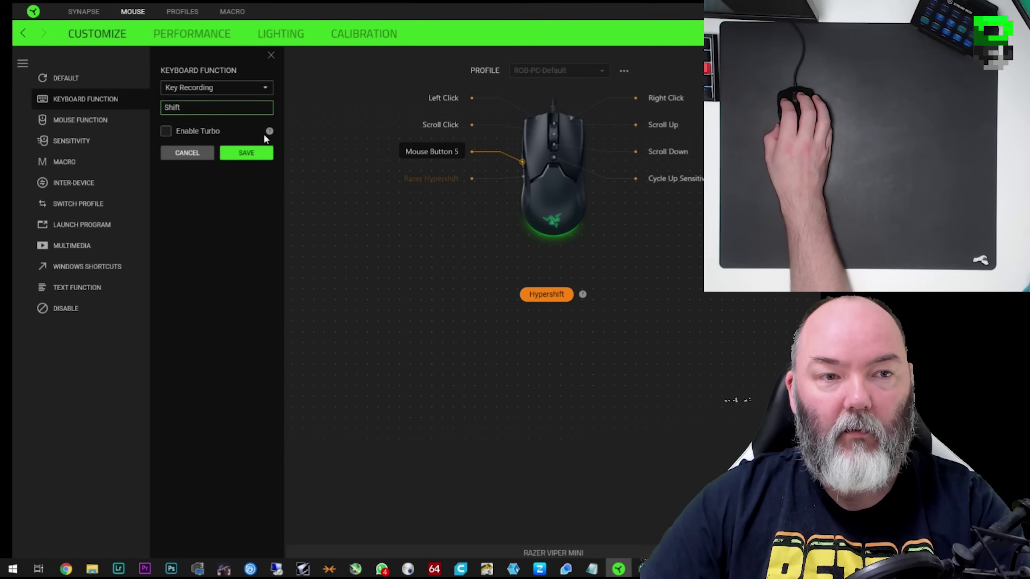
key(b)
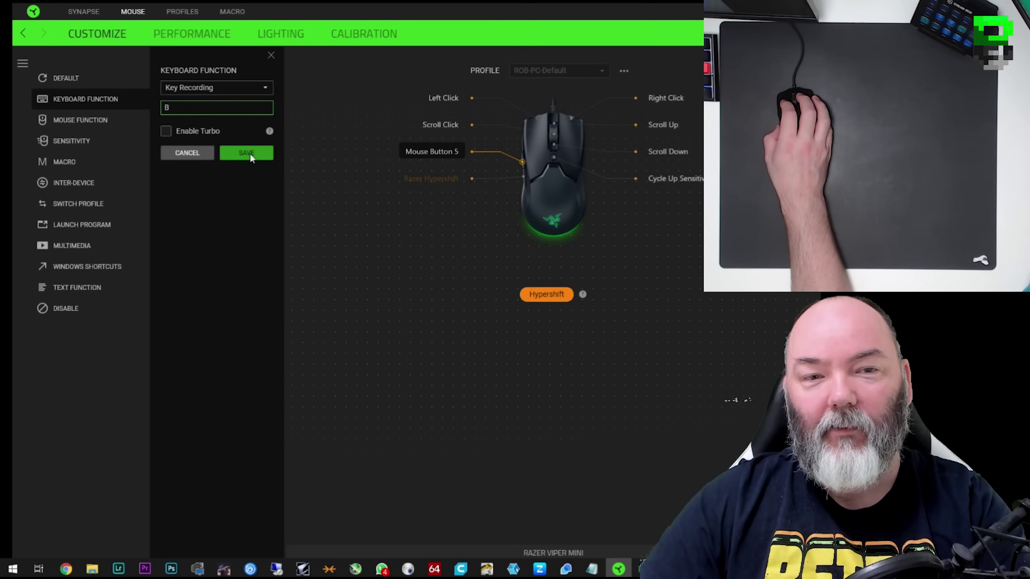
click(248, 153)
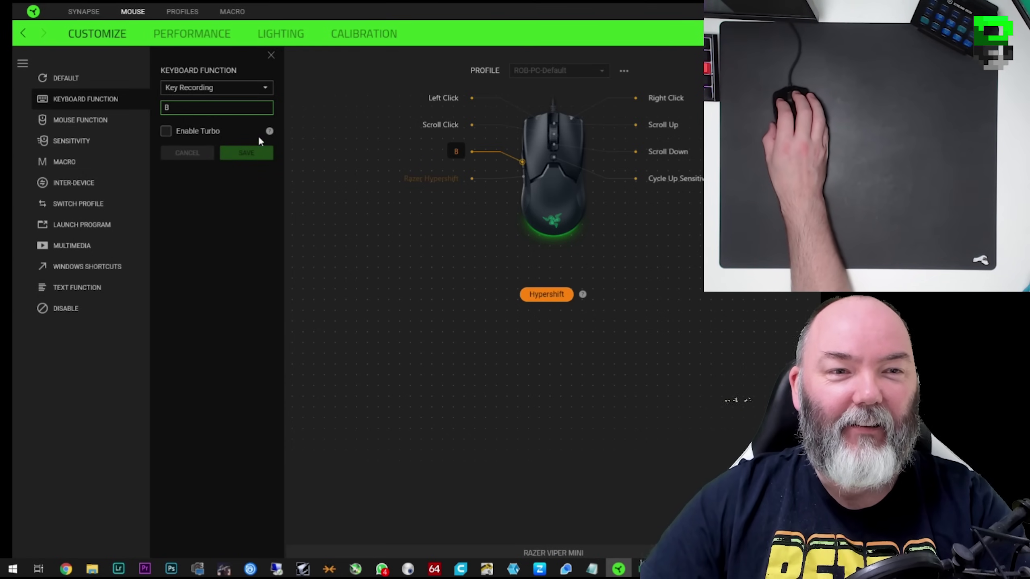
click(271, 55)
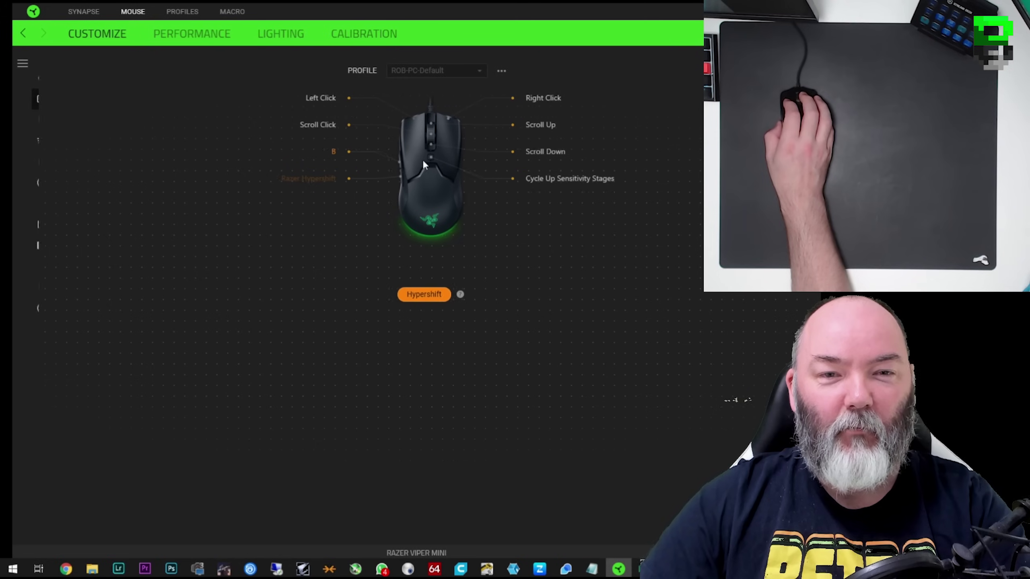
- Map the left button to 2 and the right button to X in Hypershift, saving each
click(323, 97)
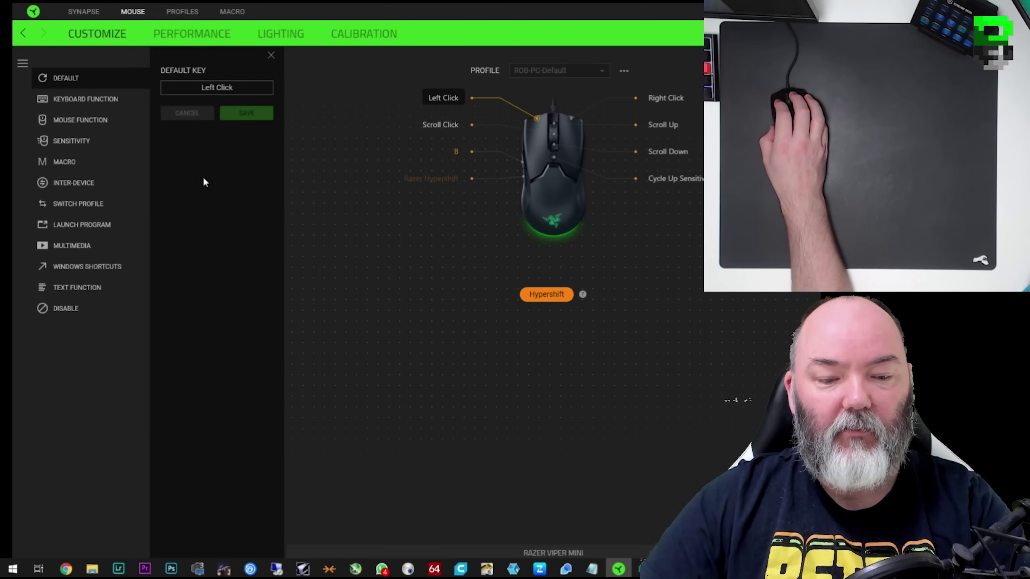
click(85, 99)
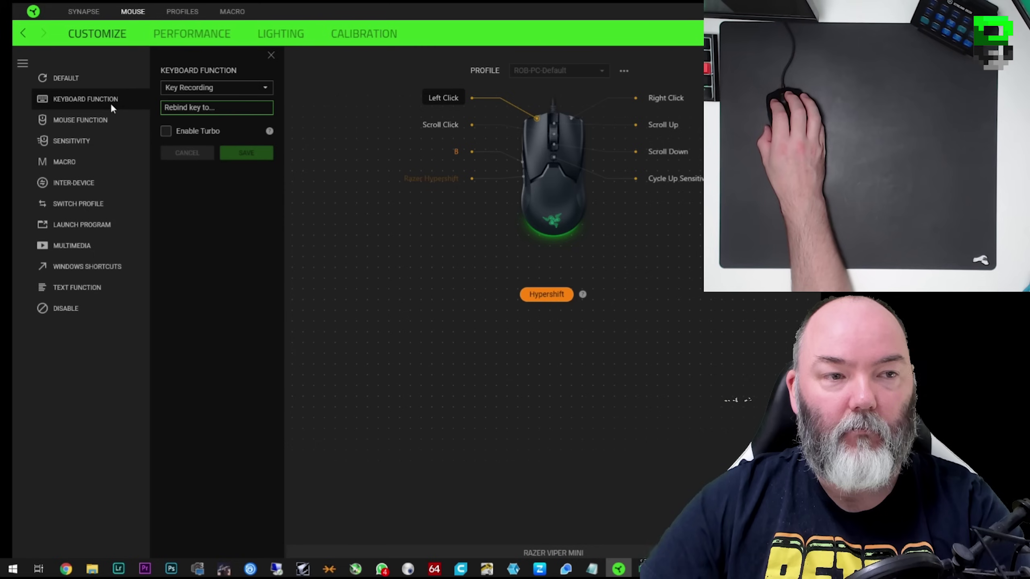
click(246, 107)
text(2)
click(247, 153)
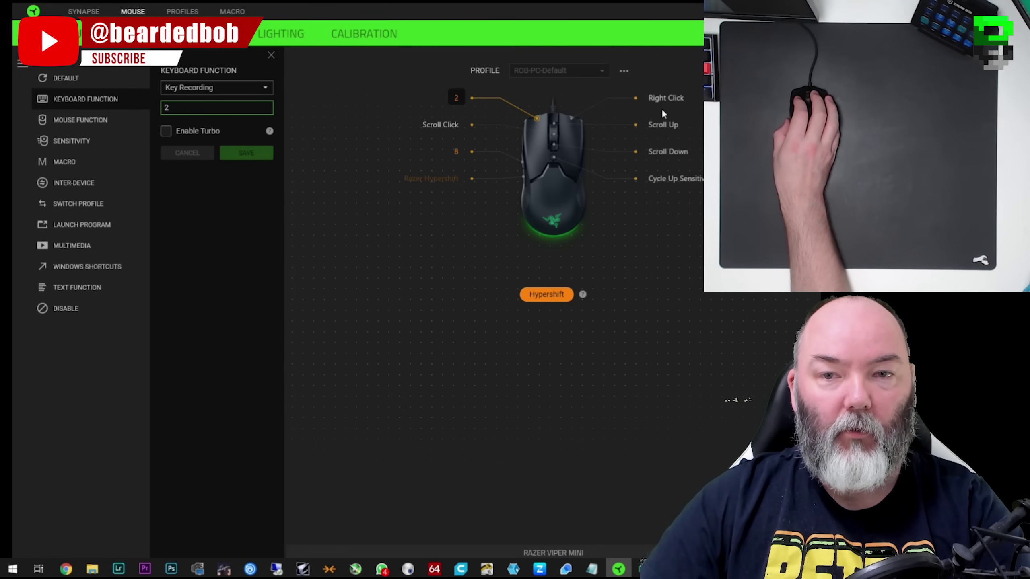
click(661, 99)
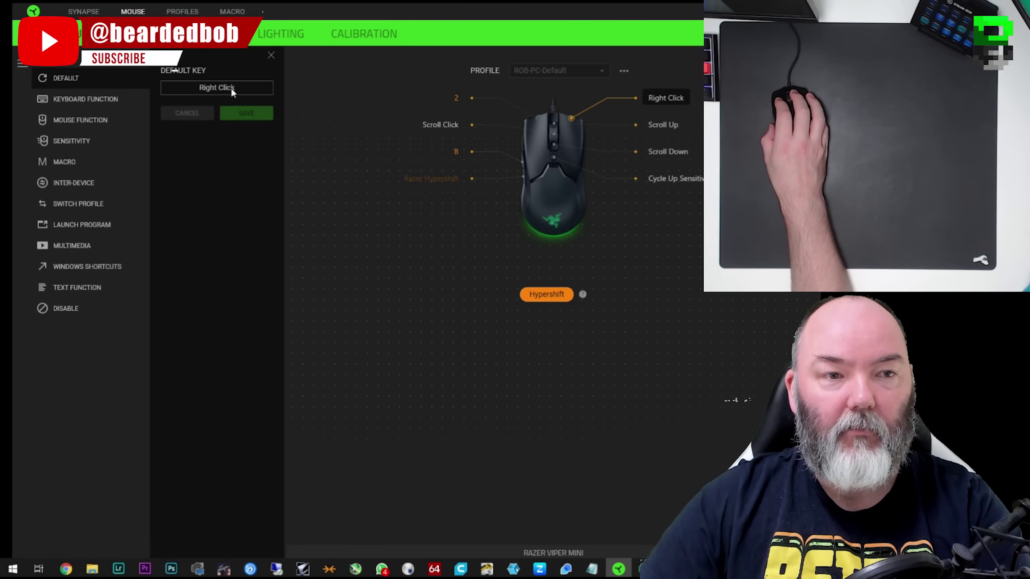
click(91, 100)
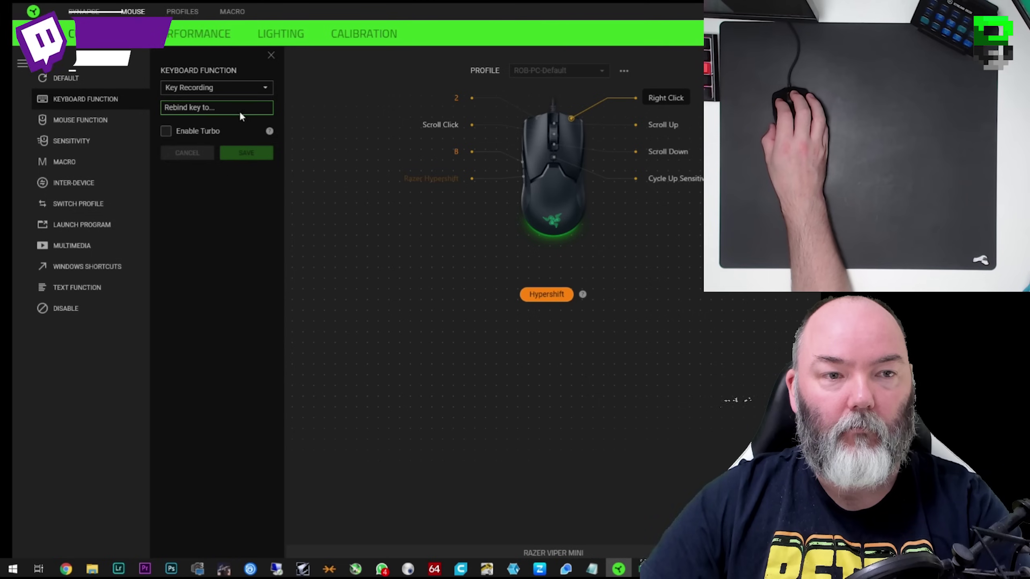
key(x)
click(246, 152)
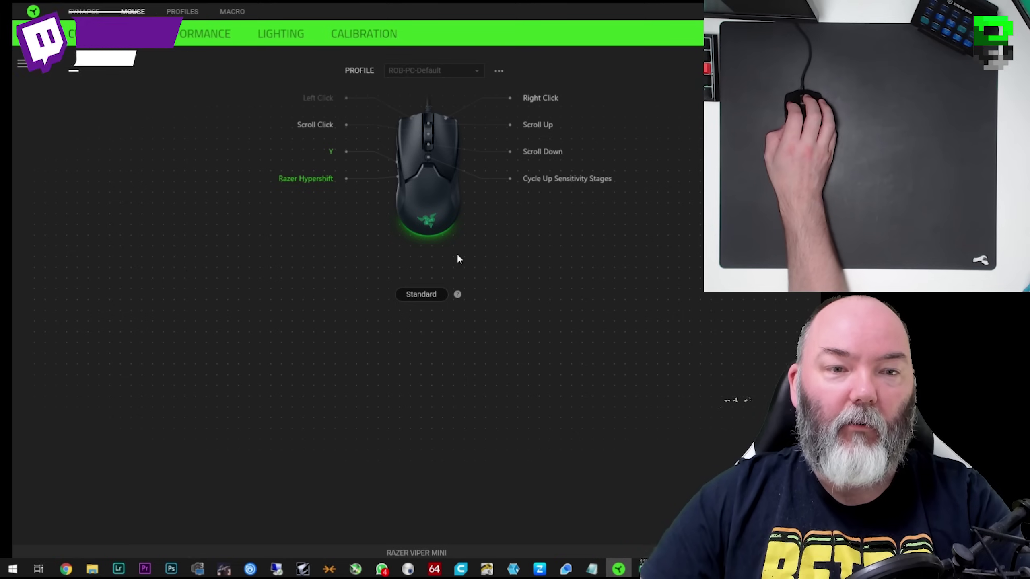
- Back in Standard, clear Notepad's old test line and retype a fresh run of 'y' characters
click(432, 296)
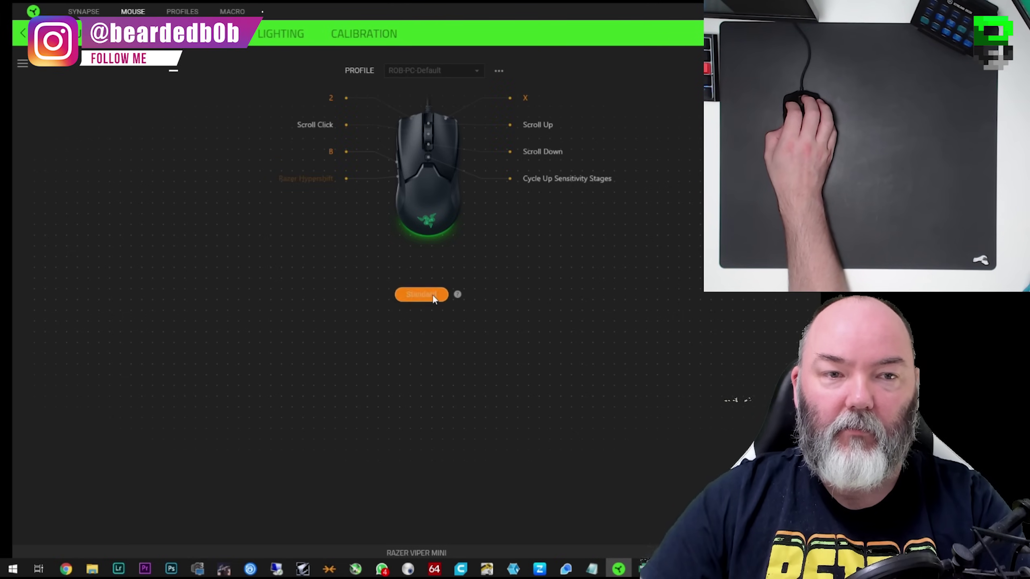
click(433, 294)
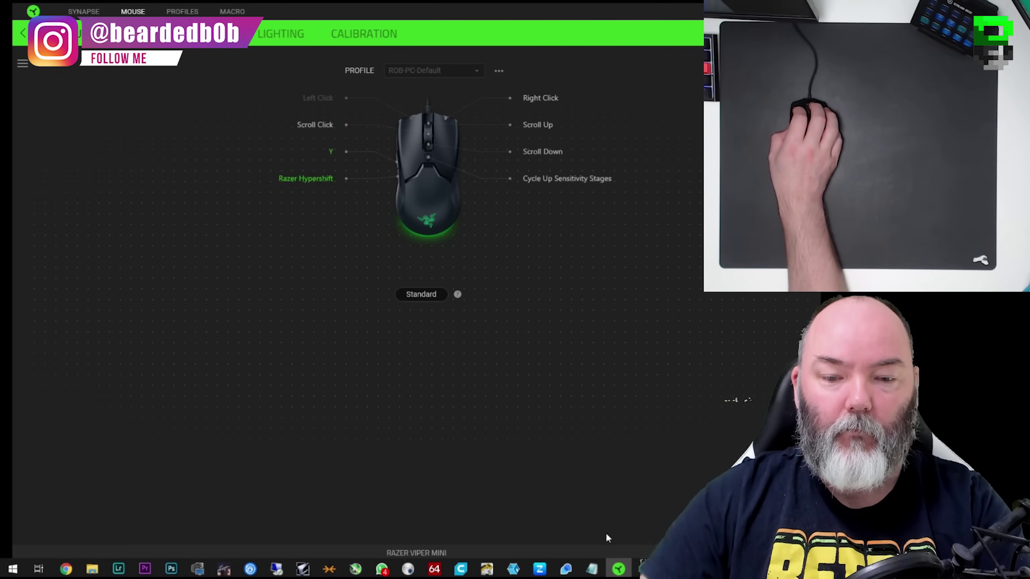
mouse_move(600, 572)
click(681, 523)
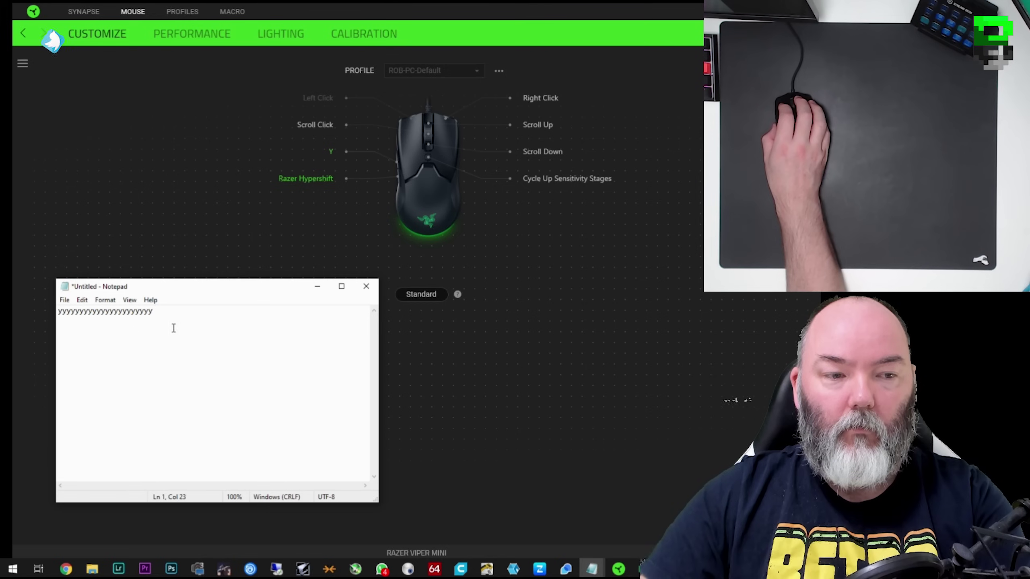
drag(172, 327, 42, 317)
key(BackSpace)
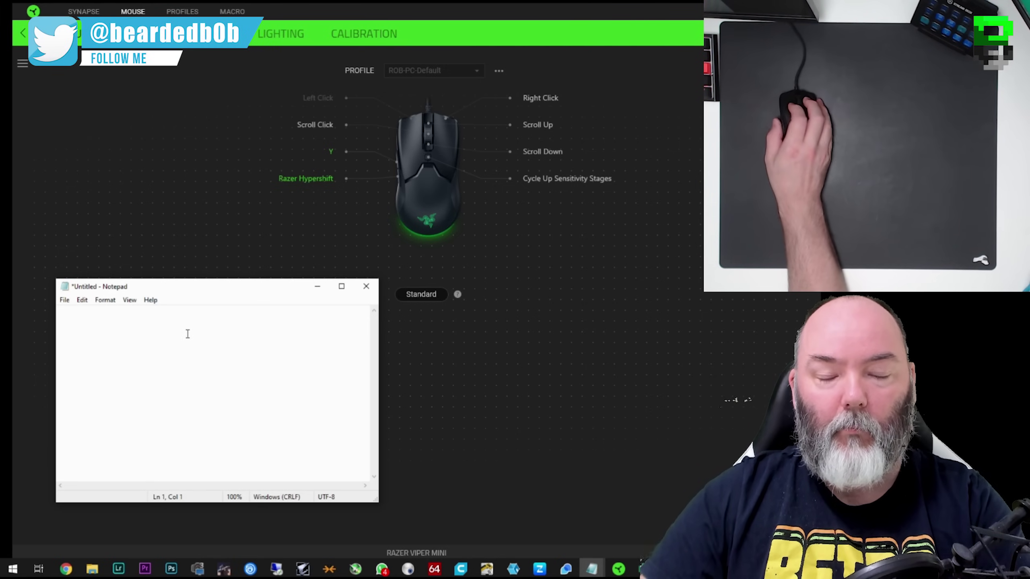
text(yyyyyyyyyyyy)
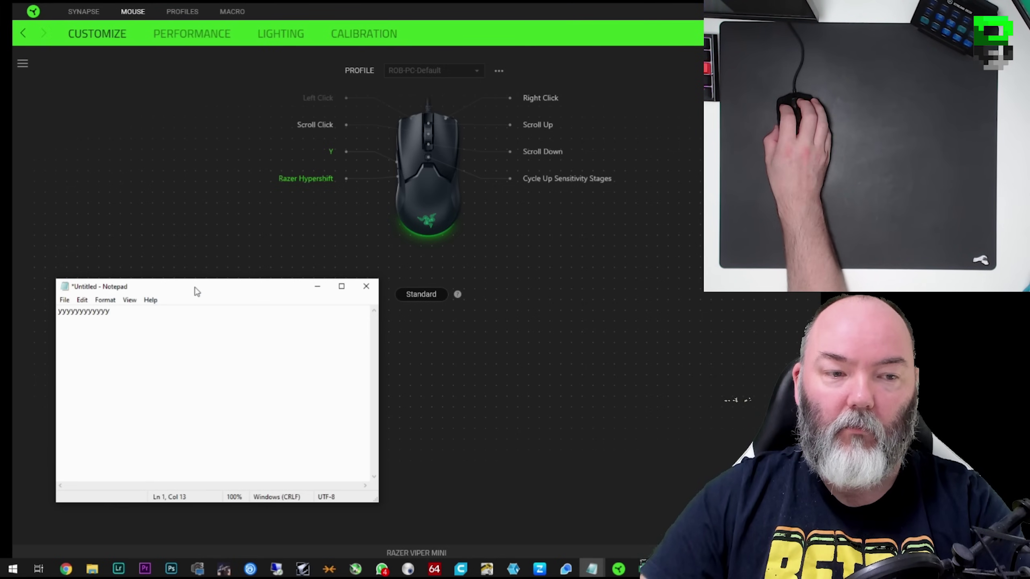
- Reposition the Notepad window, dismissing its window options menu
mouse_move(202, 288)
mouse_down()
mouse_move(224, 295)
mouse_move(300, 281)
mouse_move(203, 296)
mouse_move(193, 287)
mouse_up()
right_click(189, 281)
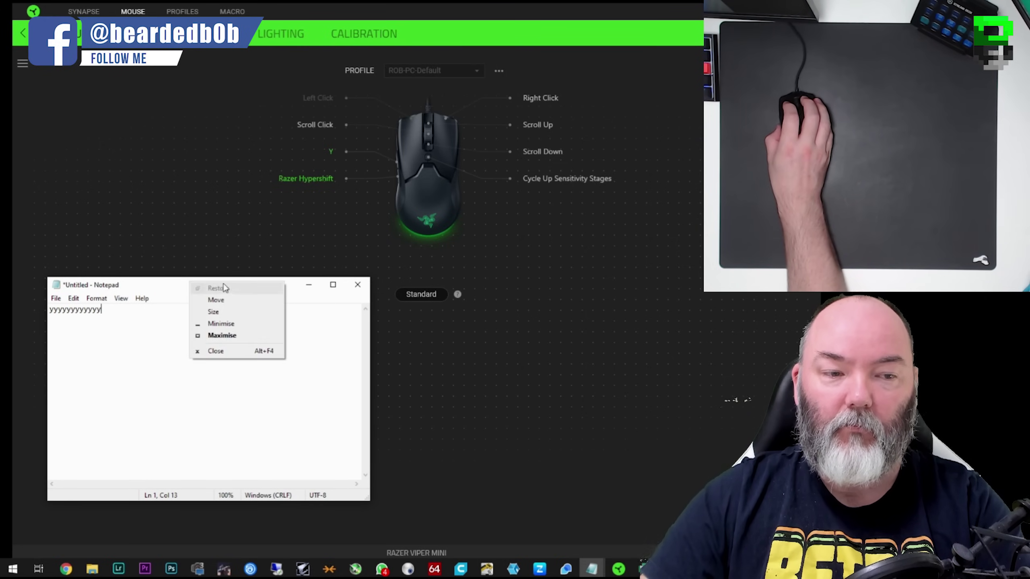
click(228, 286)
right_click(227, 280)
right_click(175, 289)
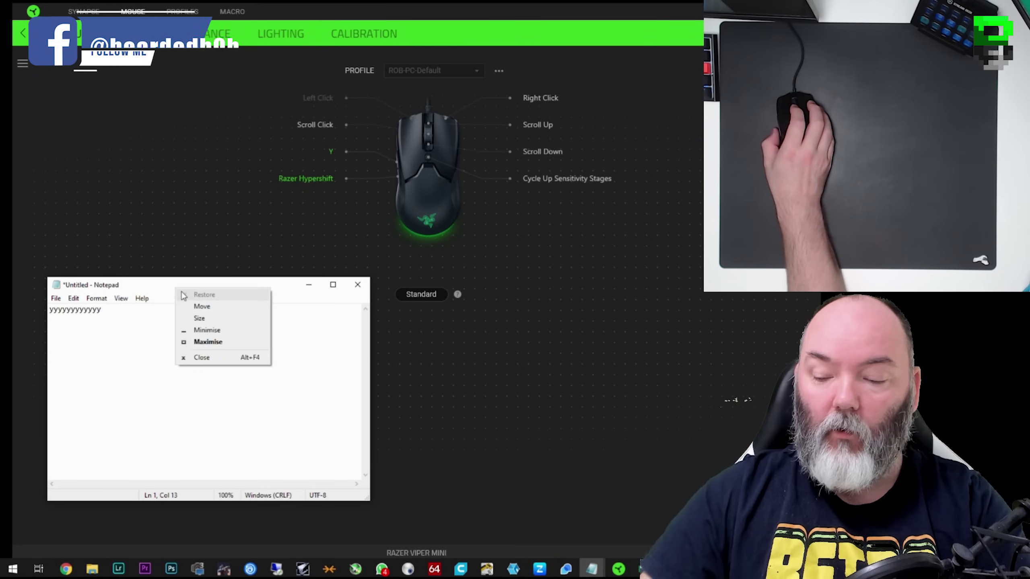
click(266, 284)
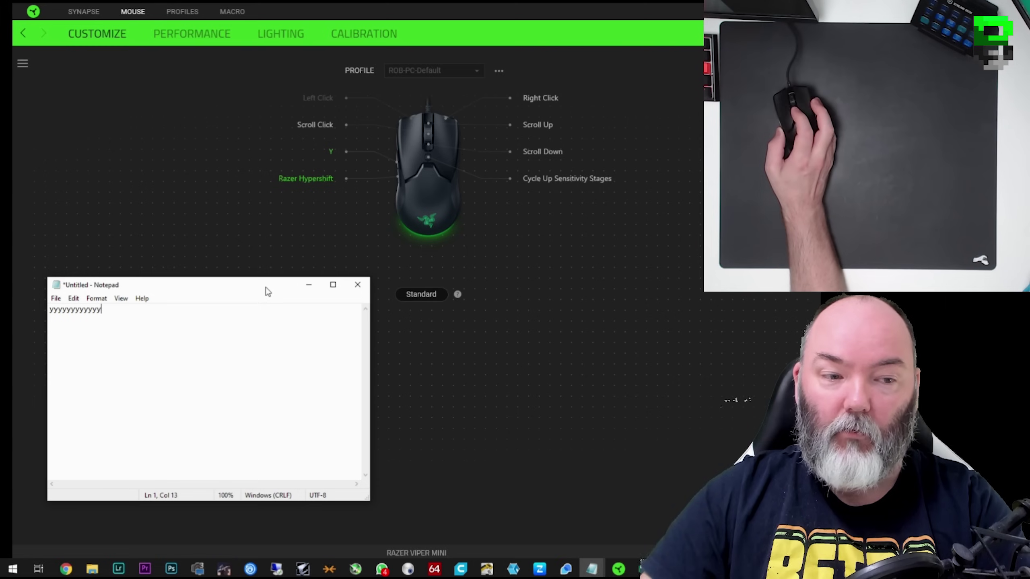